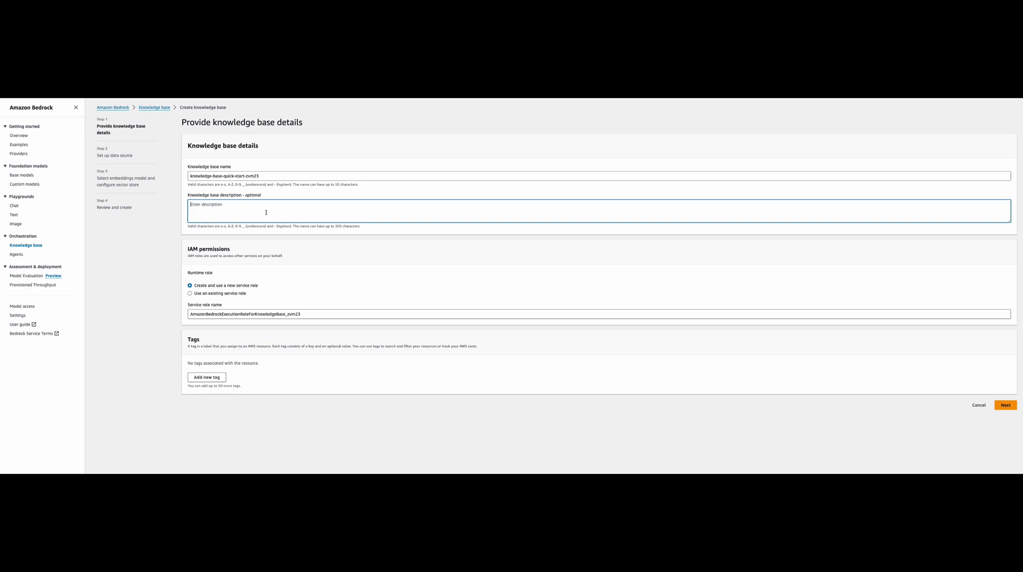
left_click(278, 178)
key("ctrl+a")
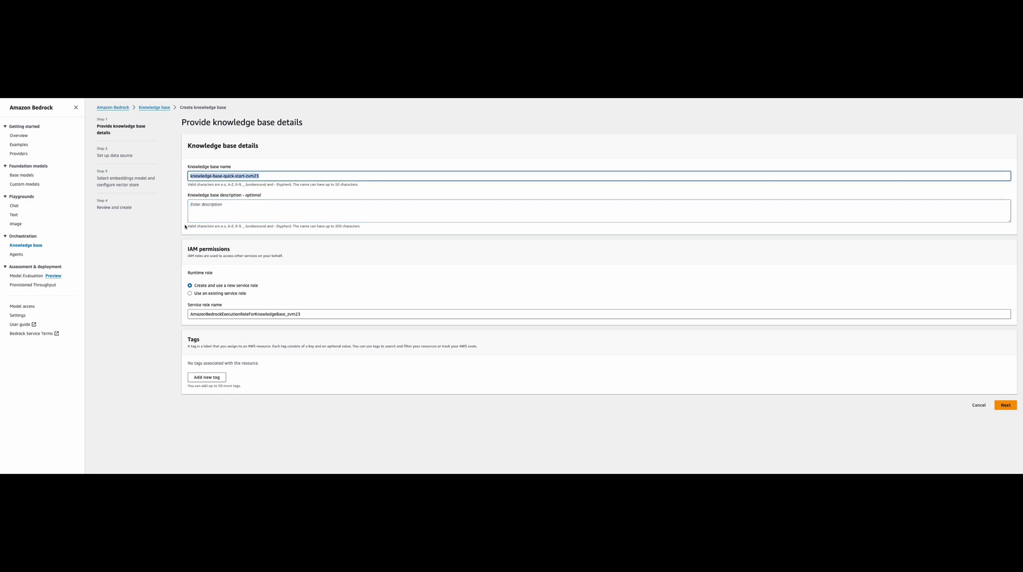
left_click(232, 212)
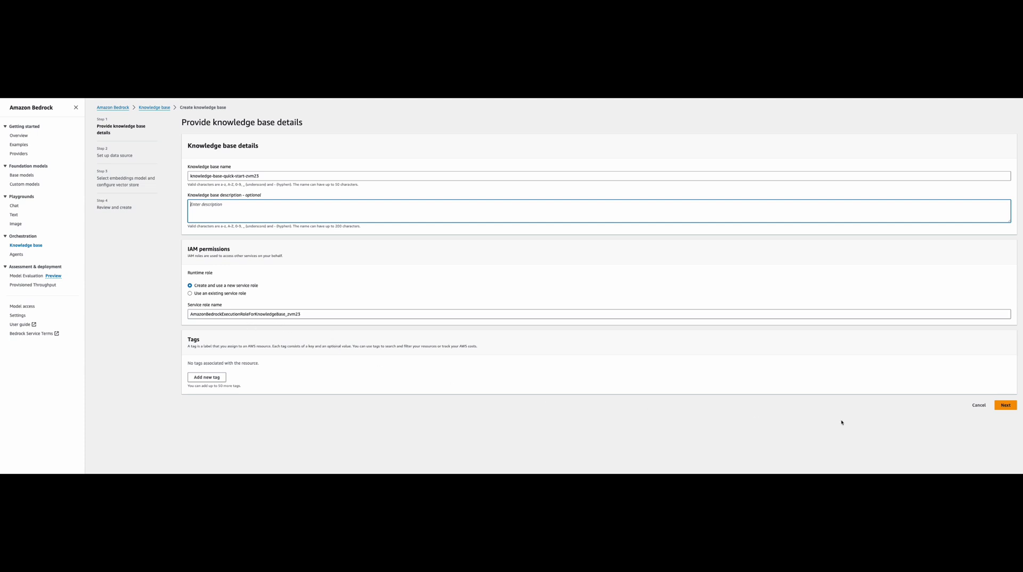
left_click(1005, 406)
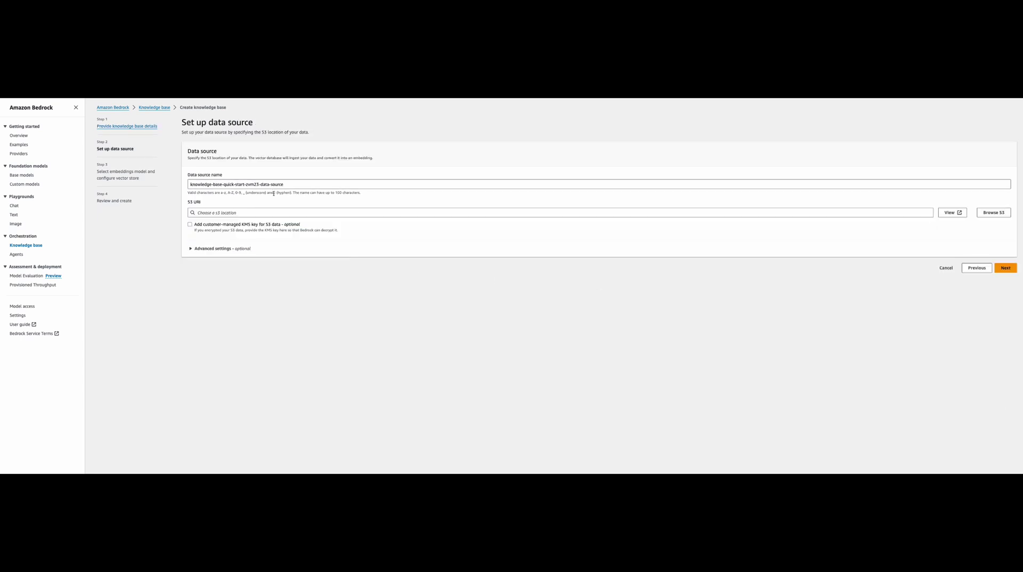
left_click(331, 213)
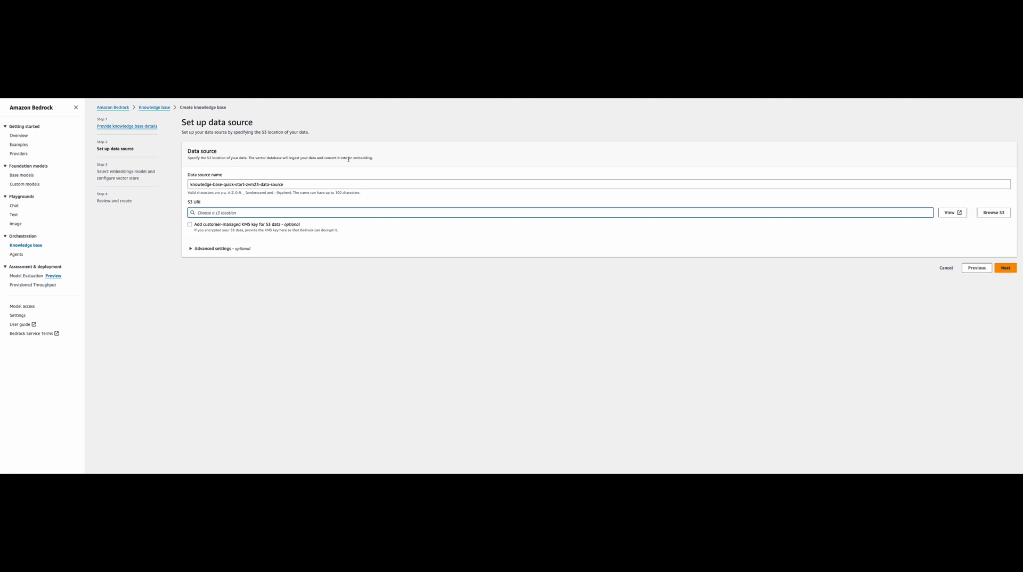
left_click(150, 108)
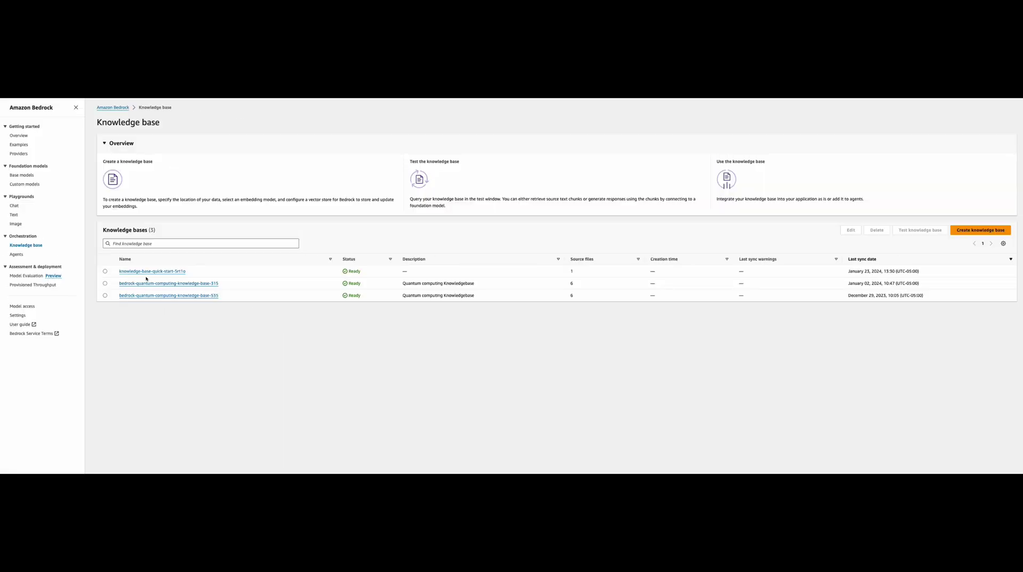
Open the existing knowledge base knowledge-base-quick-start-5rt1o and examine its data source and embeddings model
left_click(150, 272)
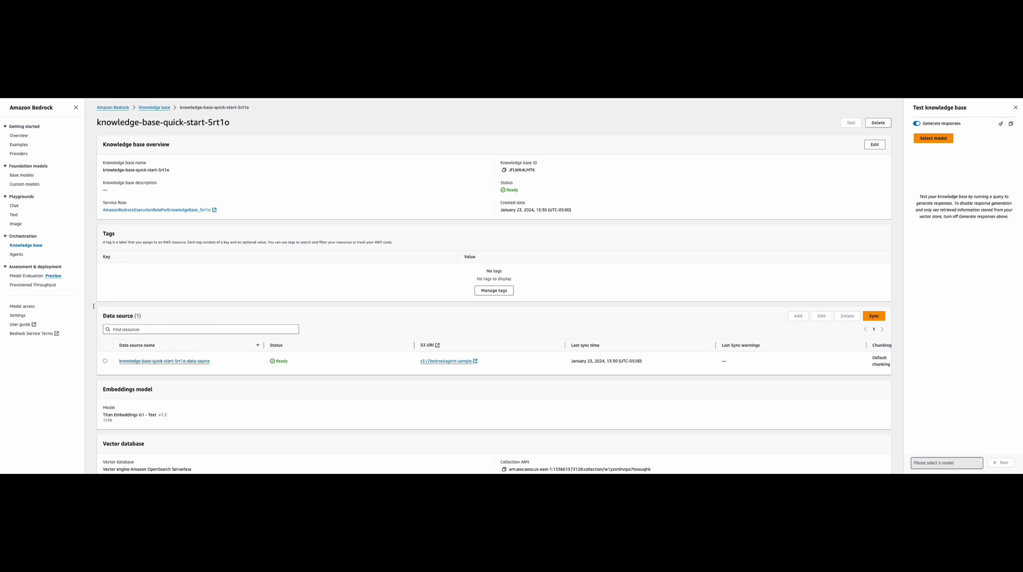
Start a new agent named "Resume-reviewer-task" with the description "What does it do", keep the default settings and continue to model selection
left_click(17, 254)
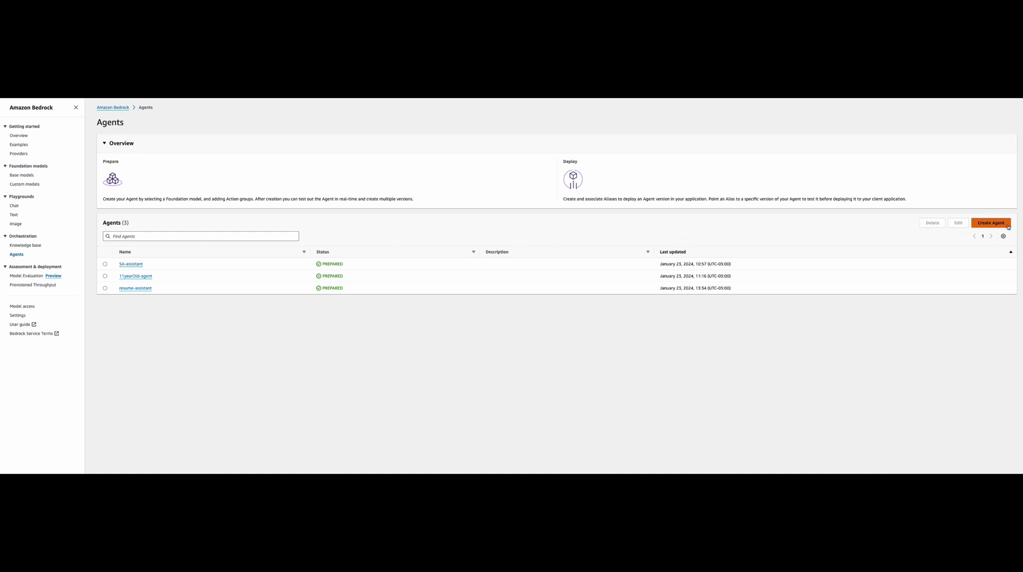
left_click(990, 224)
left_click(293, 173)
type("Resume-reviewer-ta")
left_click(269, 213)
type("What does it do")
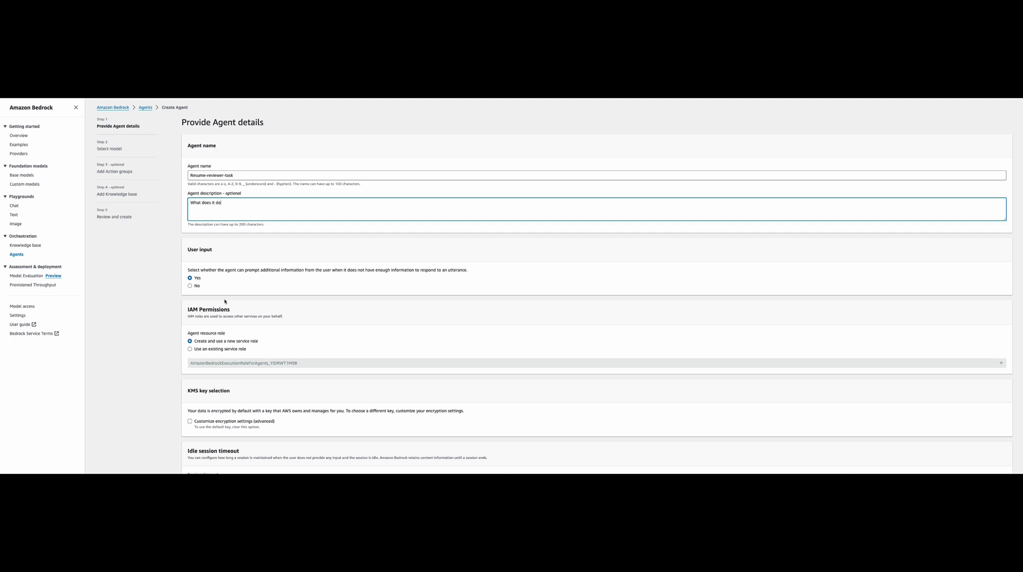
scroll(224, 302, "down", 1)
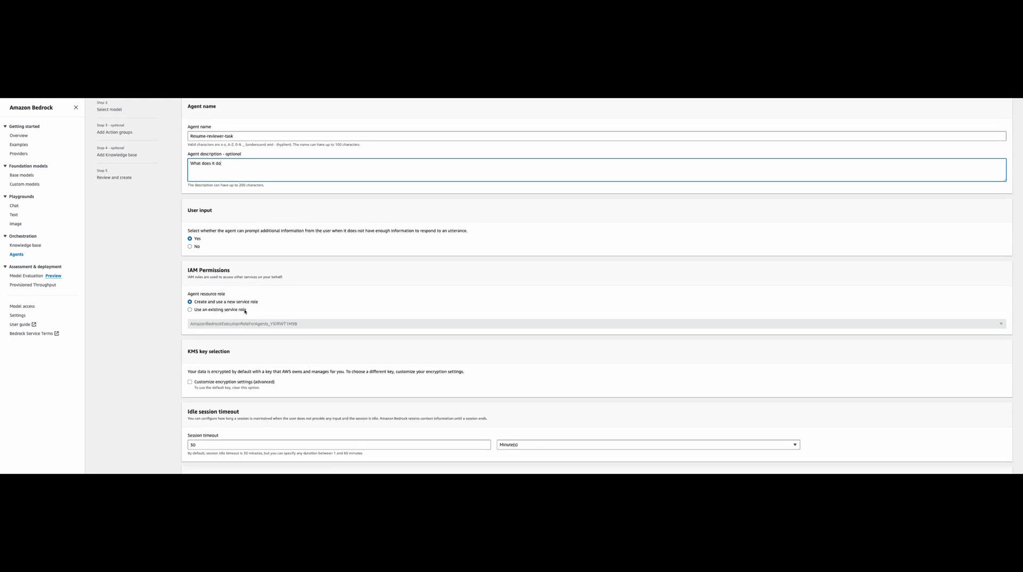
scroll(259, 303, "down", 2)
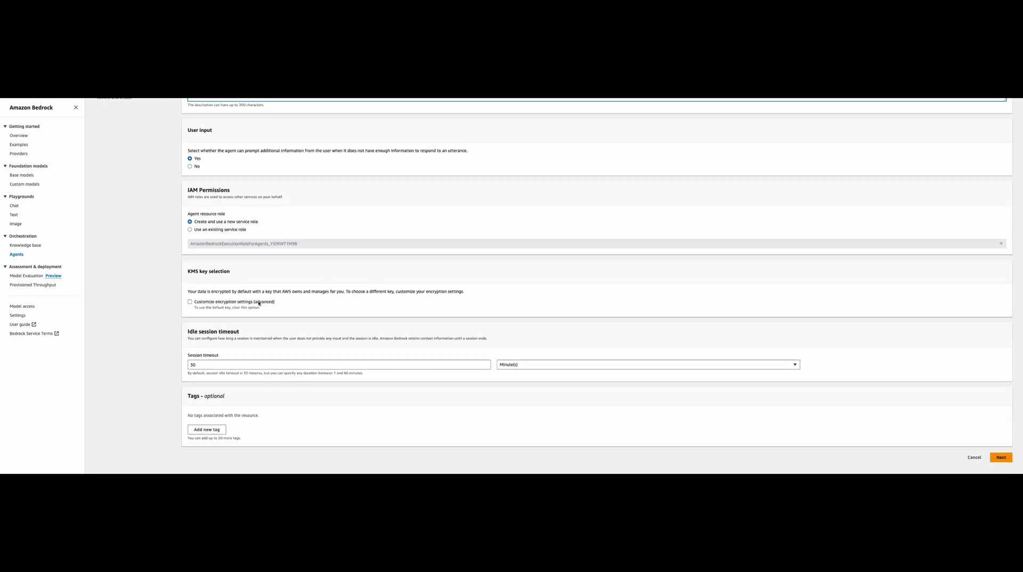
left_click(1002, 456)
Examine the available model providers and the Anthropic Claude versions offered for the agent
left_click(218, 212)
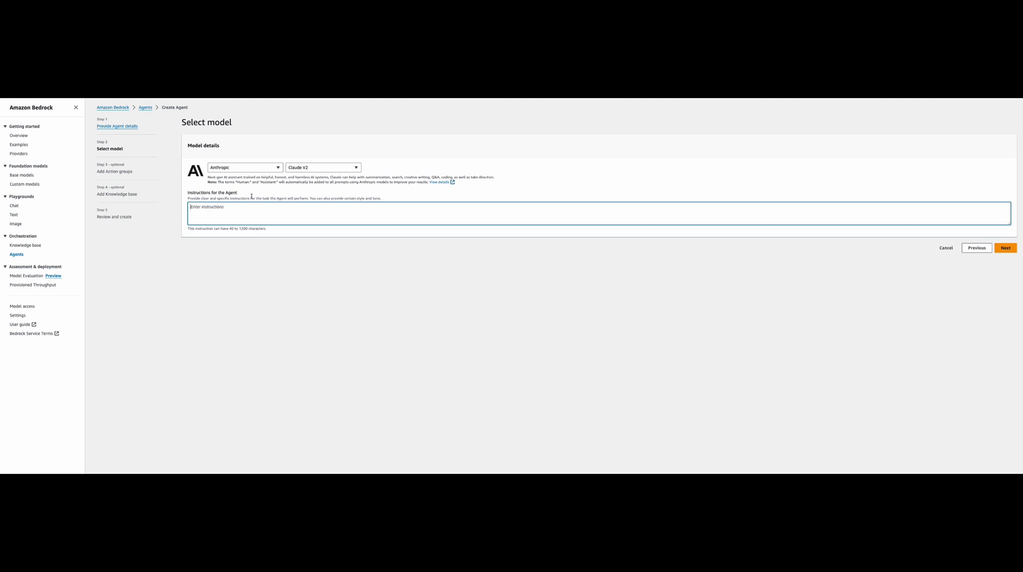
left_click(278, 168)
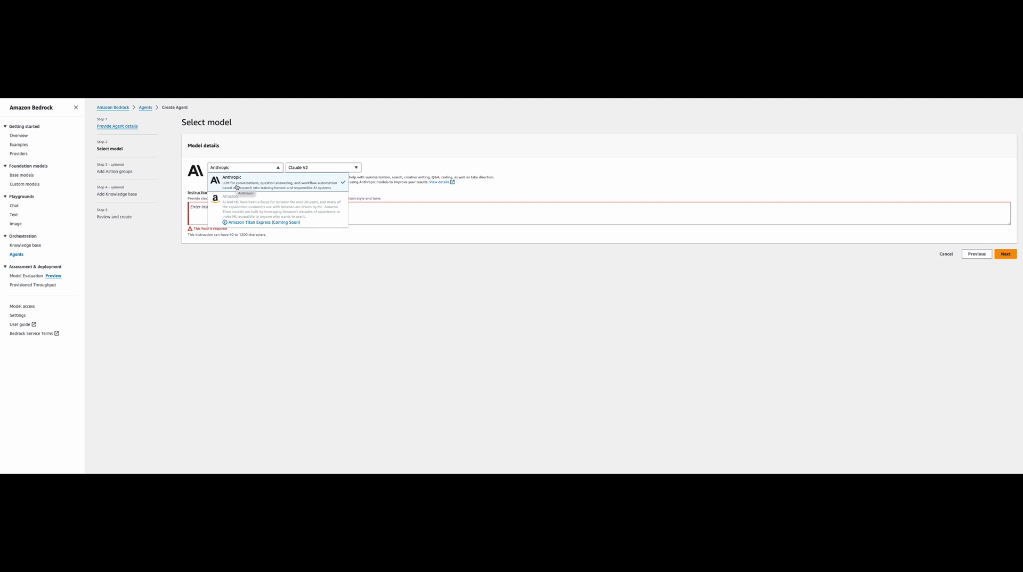
left_click(331, 167)
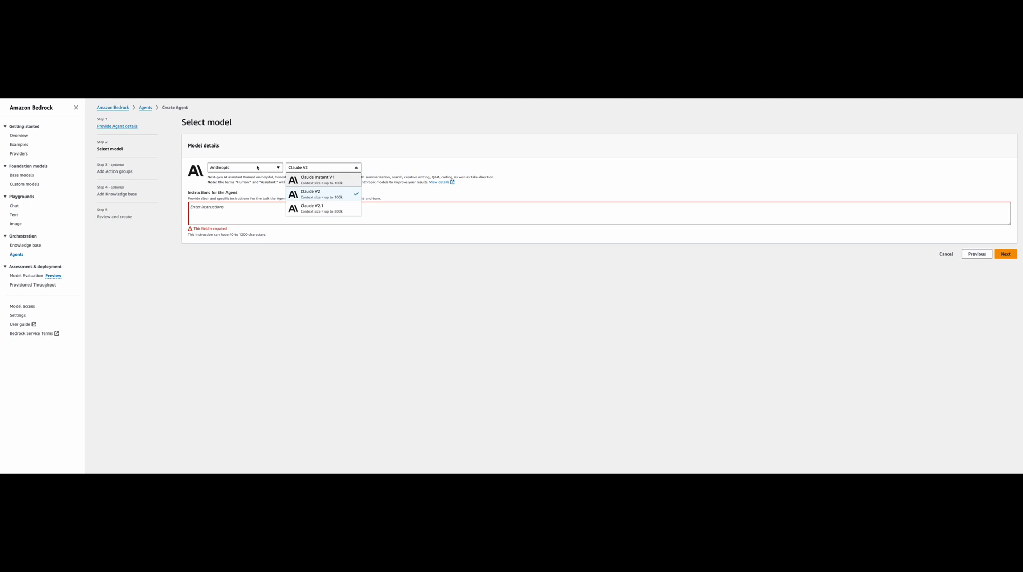
left_click(683, 199)
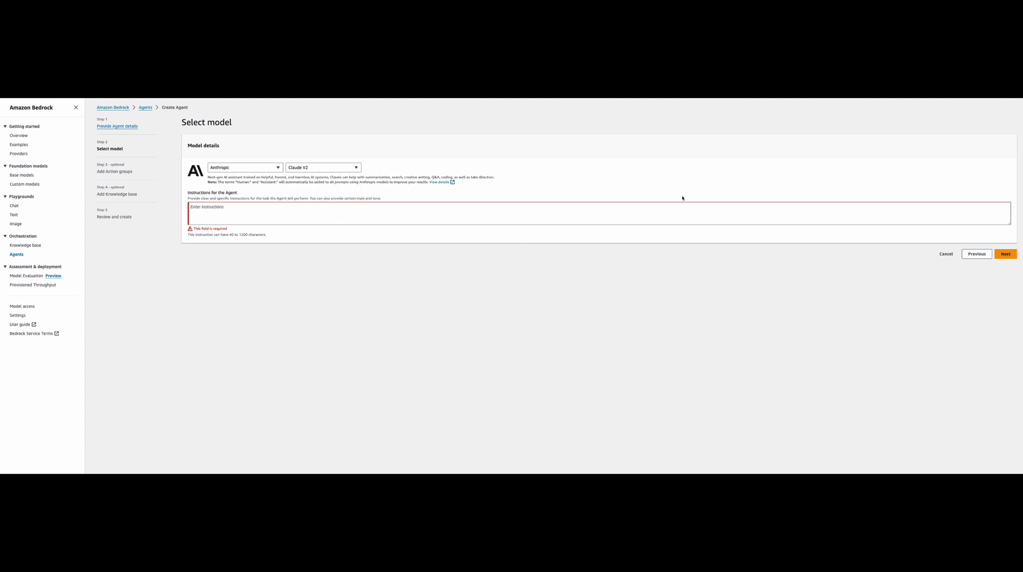
Instruct the agent as a resume assistant with numbered tasks: review the resume, check the applicant's fit for the user's role, and tell what is missing
left_click(216, 211)
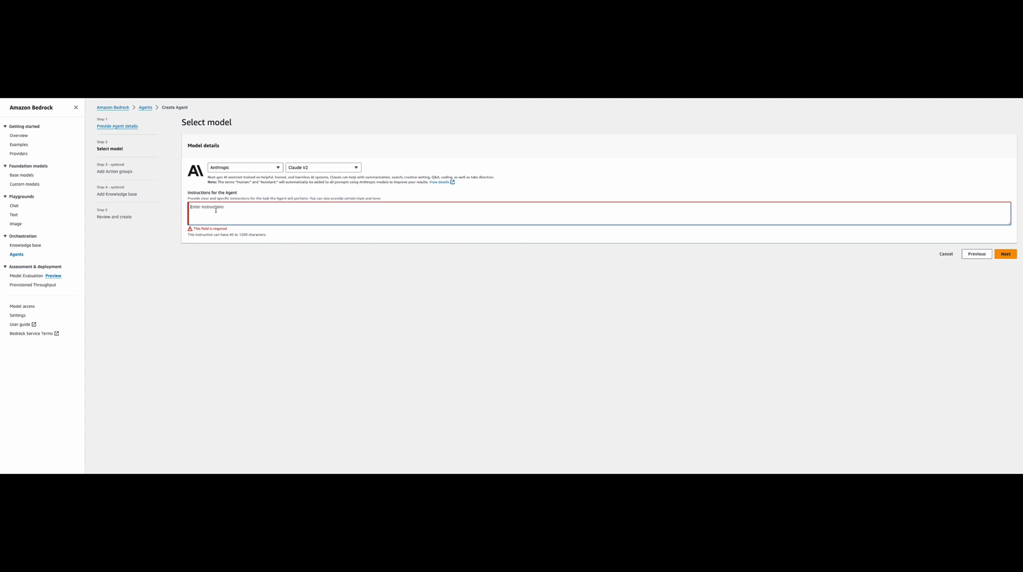
type("You are a resume assistant, 1. you review the resume 2. see if the job applicant in the resume is fit for the role the user provides 3. tell what job applicant is missing for that role provided")
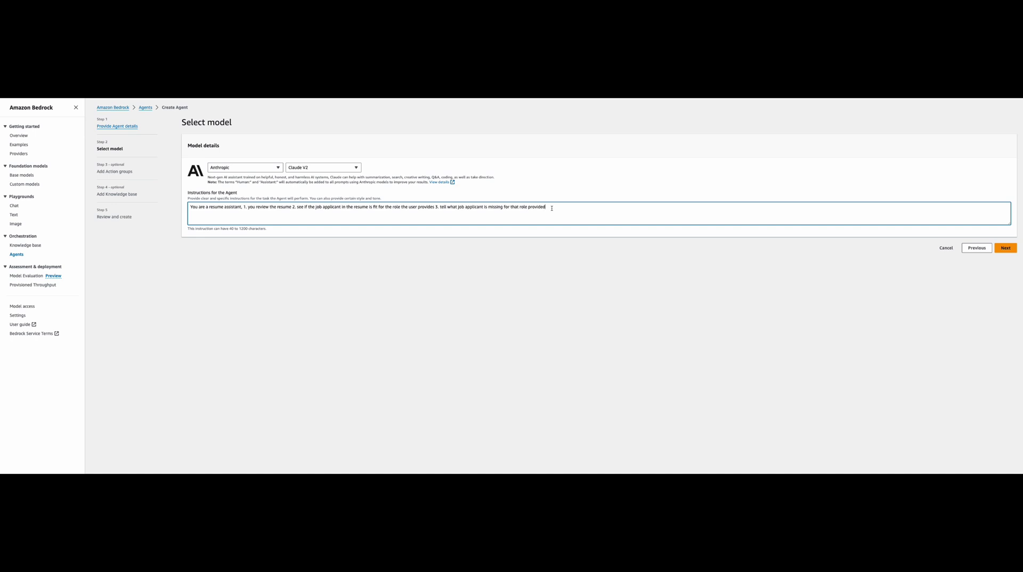
Add instruction 4, "provide information on why this candidate is good for the role", and continue to the action groups
type("wha")
key("BackSpace")
key("BackSpace")
key("BackSpace")
key("BackSpace")
key("BackSpace")
key("BackSpace")
key("BackSpace")
key("BackSpace")
type("provide information on why this candidate is good for the role")
left_click(1014, 250)
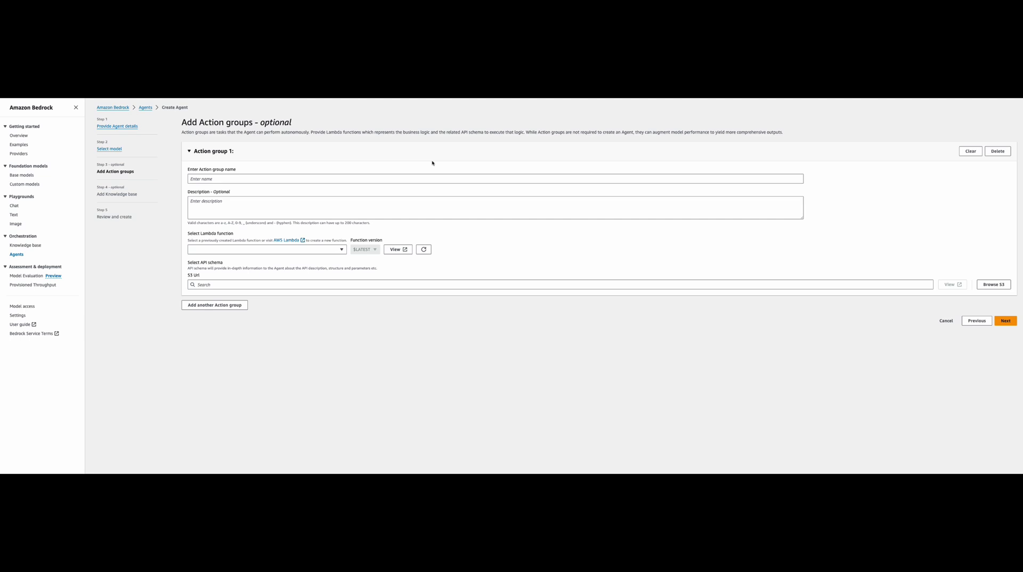
Leave action group 1 empty, without a Lambda function, and continue to adding a knowledge base
left_click(225, 180)
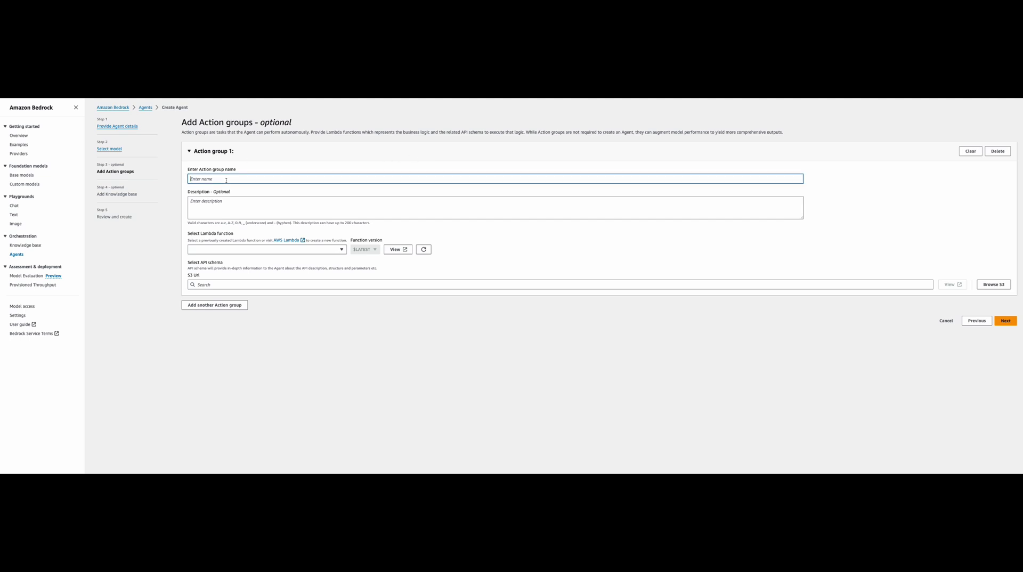
left_click(342, 250)
left_click(437, 249)
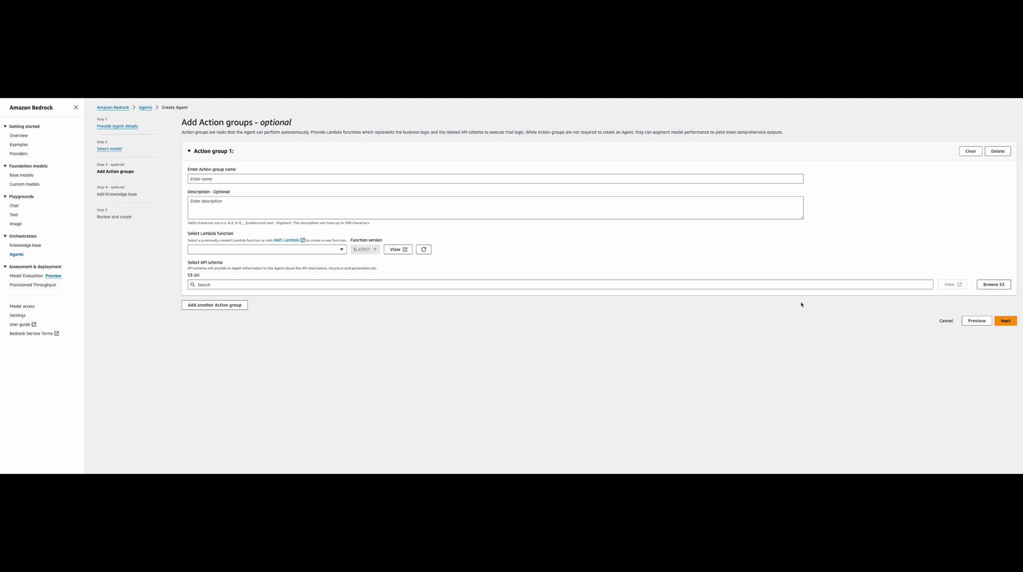
left_click(1006, 322)
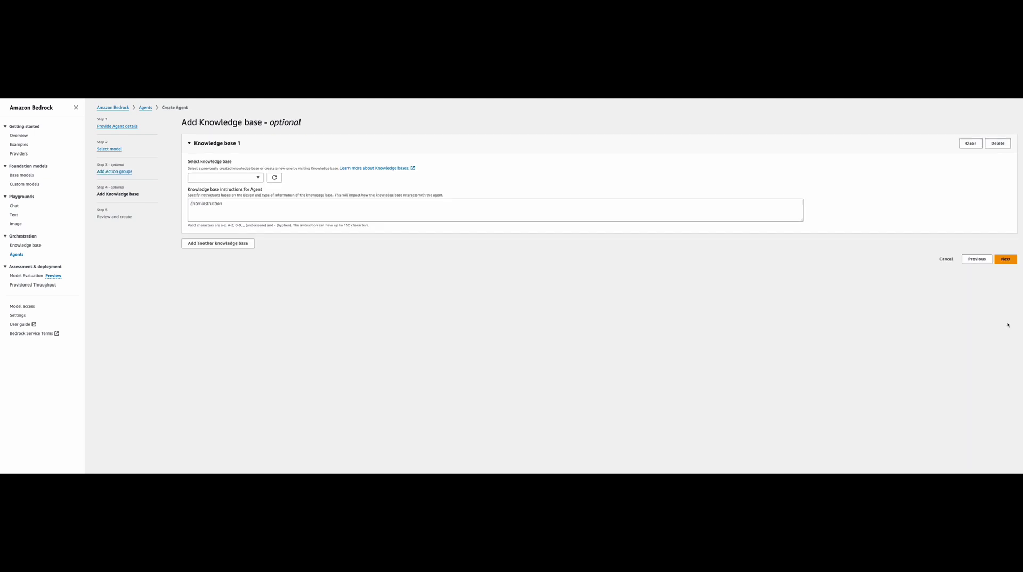
Attach knowledge-base-quick-start-5rt1o with the instruction "The resume is provided in a pdf format and it has details about the candidate"
left_click(250, 179)
left_click(253, 198)
left_click(273, 210)
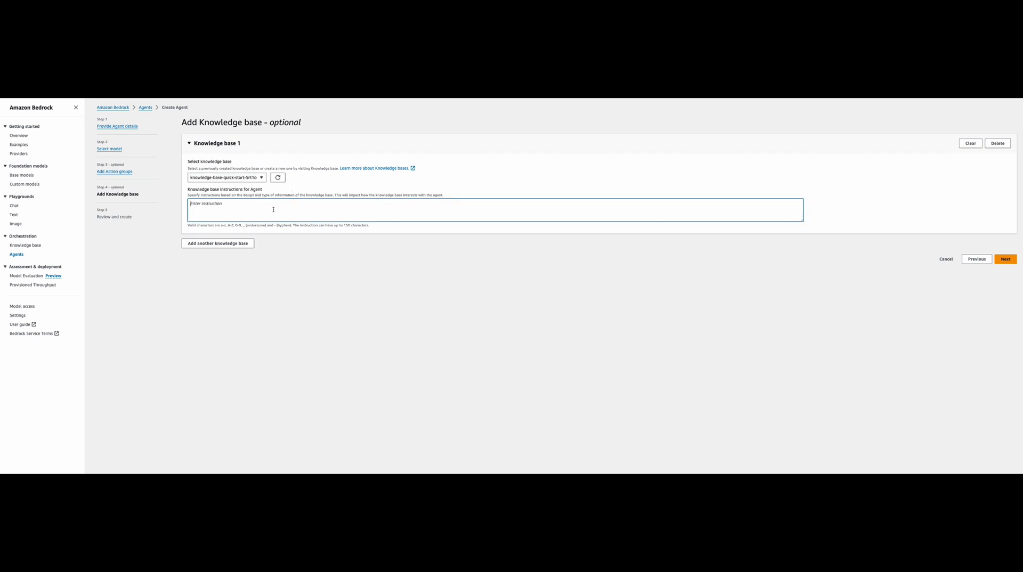
type("T")
type("he resume fo a")
type("is p")
type("rovided in")
type(" a pdf format an")
type("d it has")
type(" details about the ca")
type("ndiat")
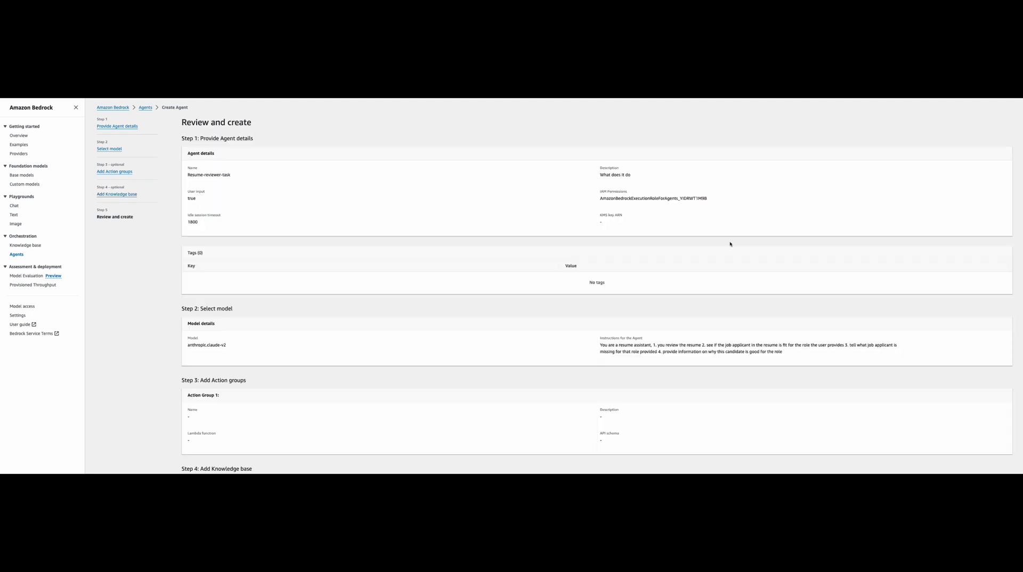
Review the summary of the agent's configuration and create the agent
scroll(728, 243, "down", 2)
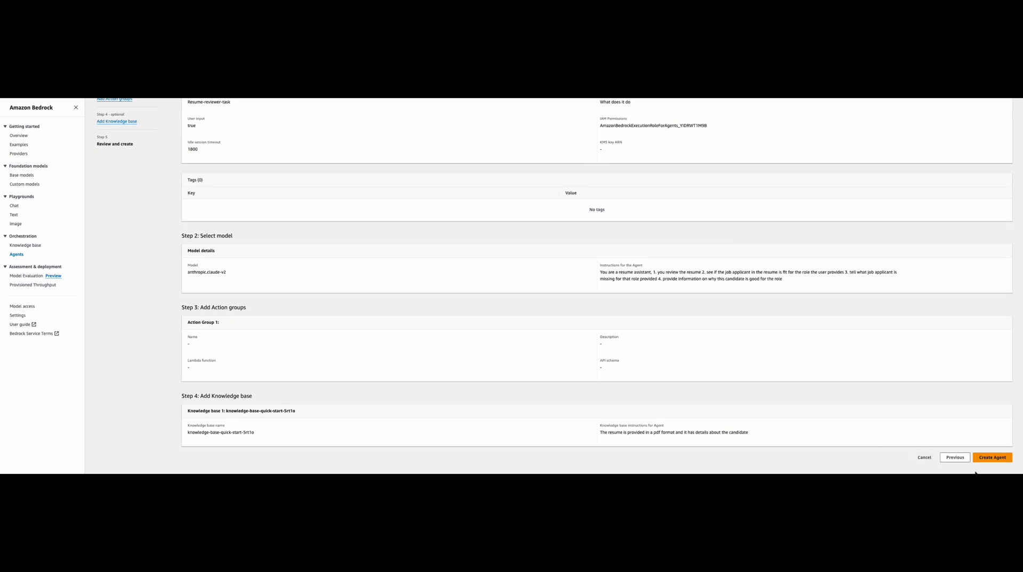
left_click(1006, 458)
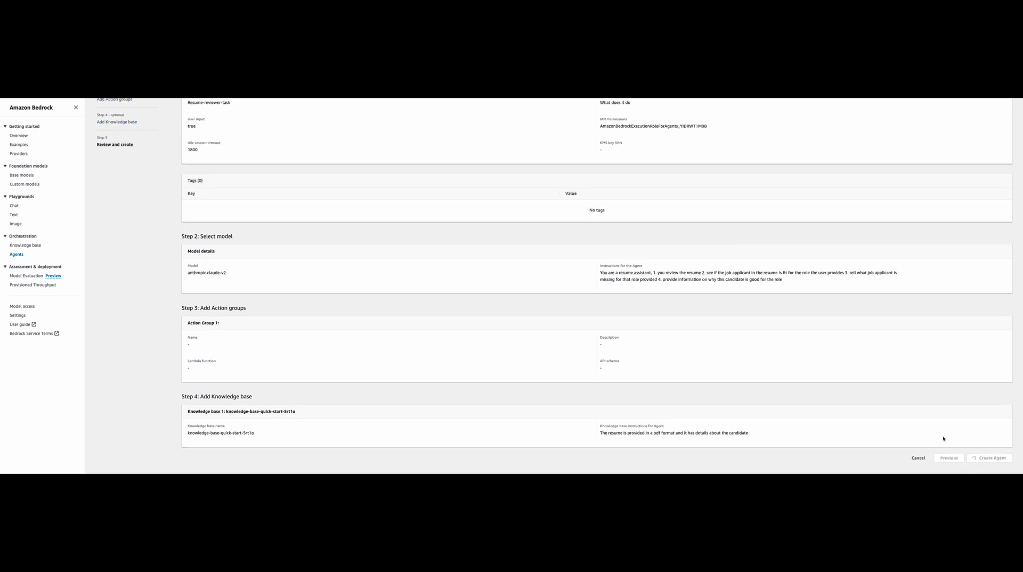
scroll(799, 421, "up", 2)
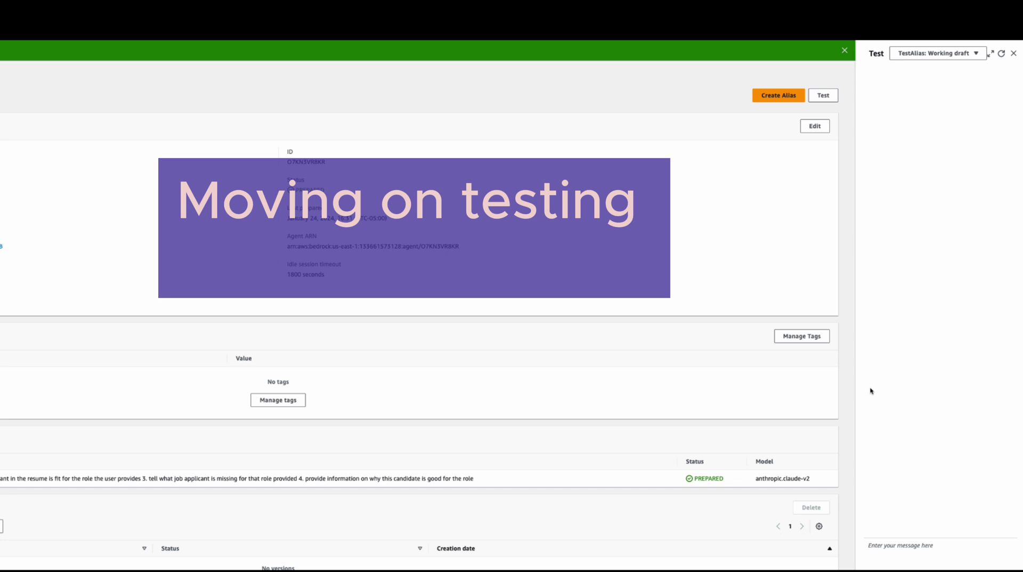
Test the agent's working draft by asking "Is the candidate good for data engineering role?"
left_click(908, 550)
type("Is the candidate good for data engineering role?")
key("Return")
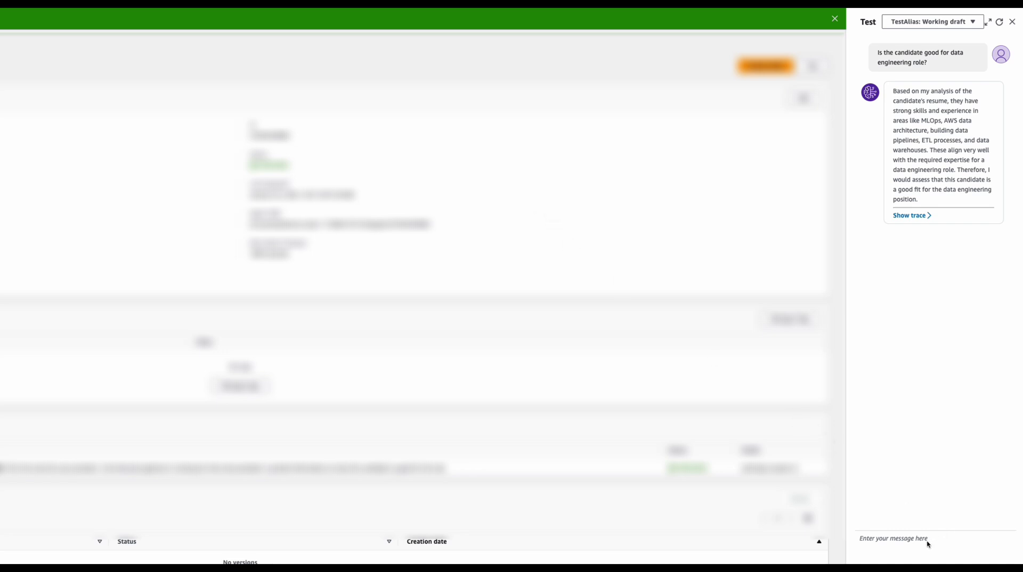
Ask the agent a second test question, "Is the candidate good for accounting job?"
left_click(905, 543)
type("Is the candidate good for accounting job?")
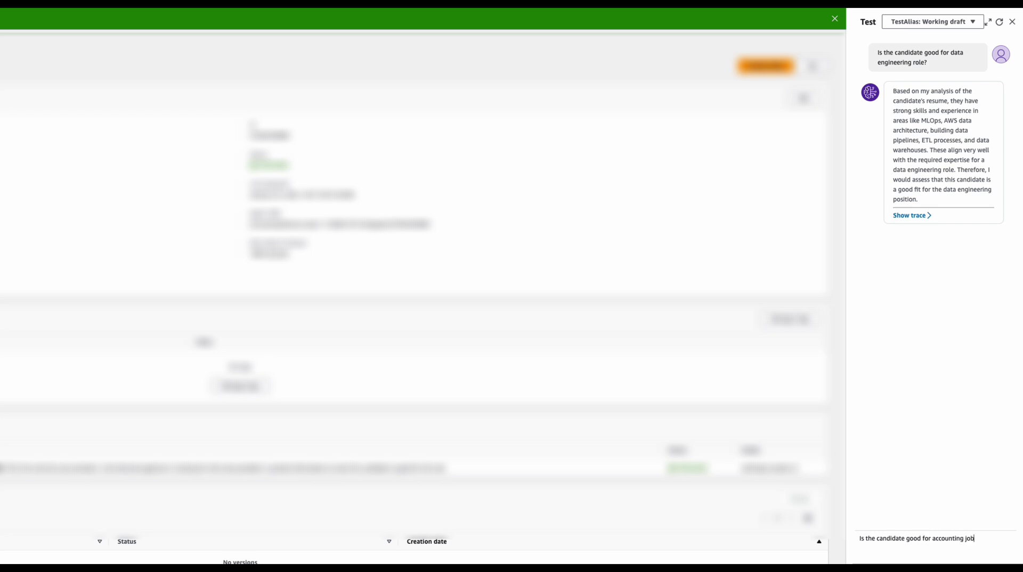
key("Return")
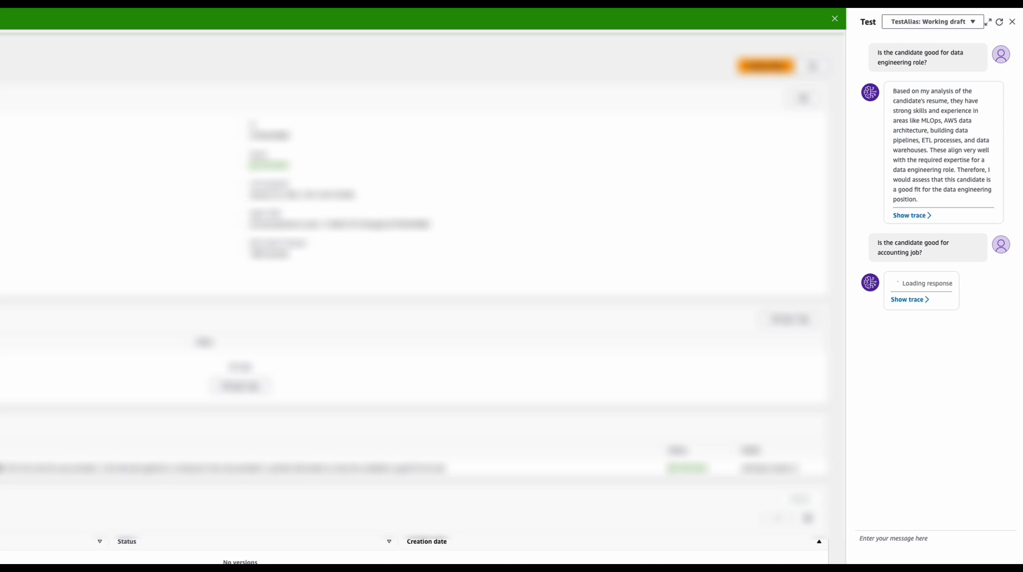